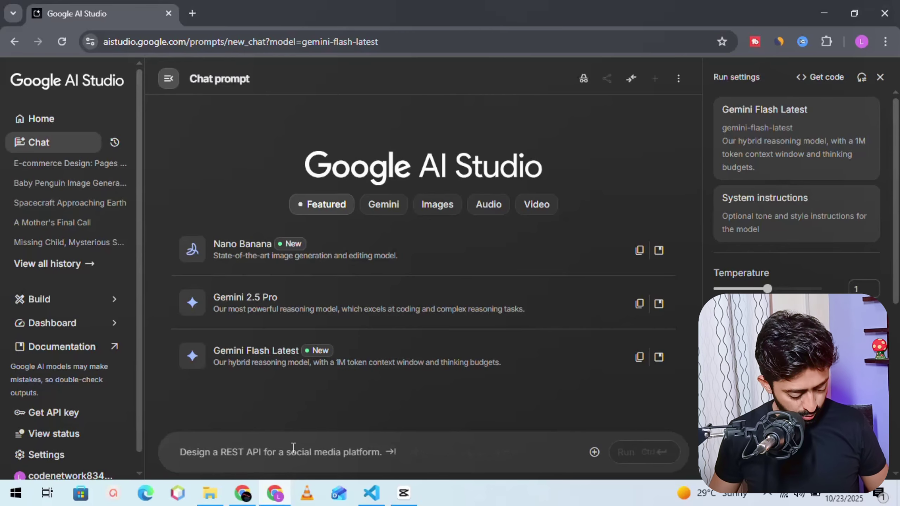
Run the prompt "i want to create web application design for an ecommerce website so give me pages details and theme pattern"
{"action": "type", "text": "i want to create web application design for an ecommerce website so give me pages details and theme pattern"}
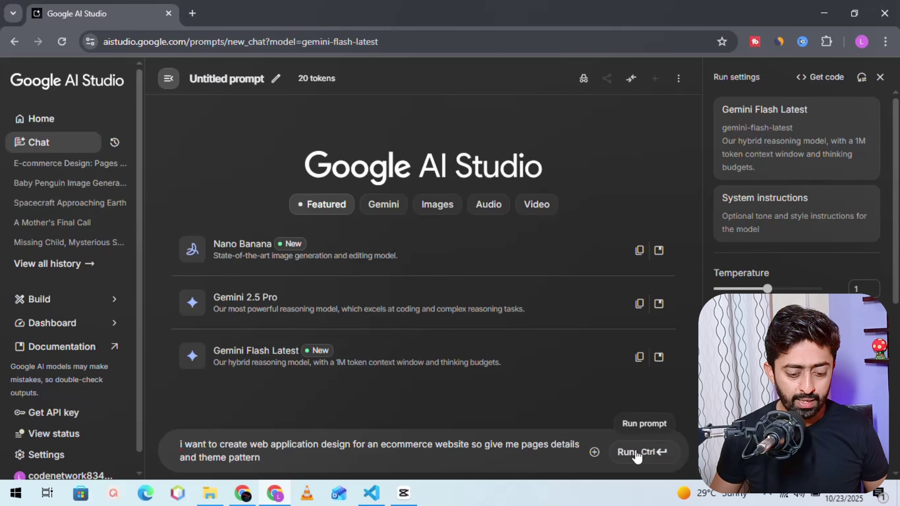
{"action": "left_click", "coordinate": [634, 453]}
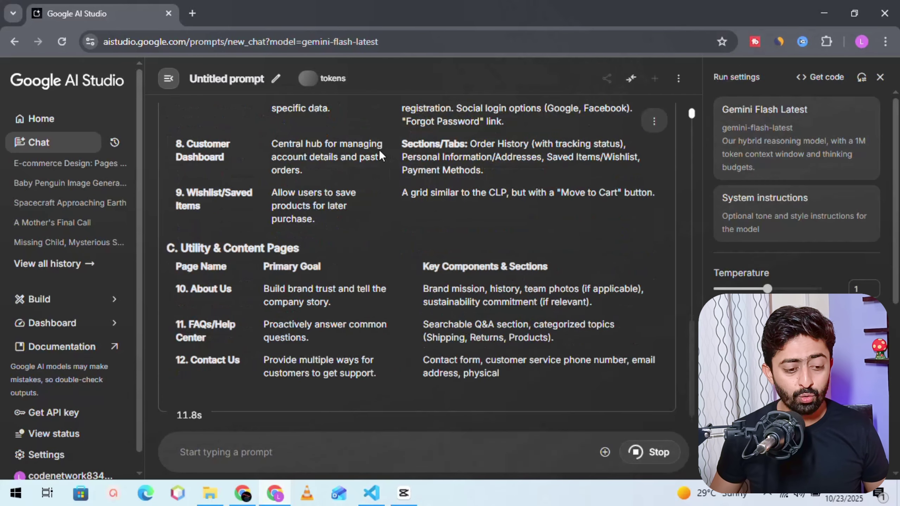
Search the web for "stitch by google" in a new browser tab and open the Stitch - Design with AI site
{"action": "left_click", "coordinate": [192, 13]}
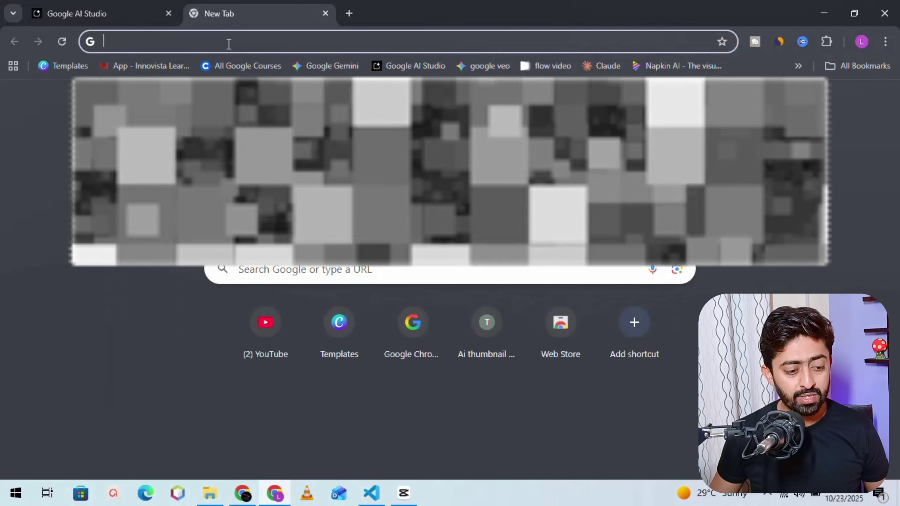
{"action": "left_click", "coordinate": [229, 43]}
{"action": "type", "text": "stitch by google"}
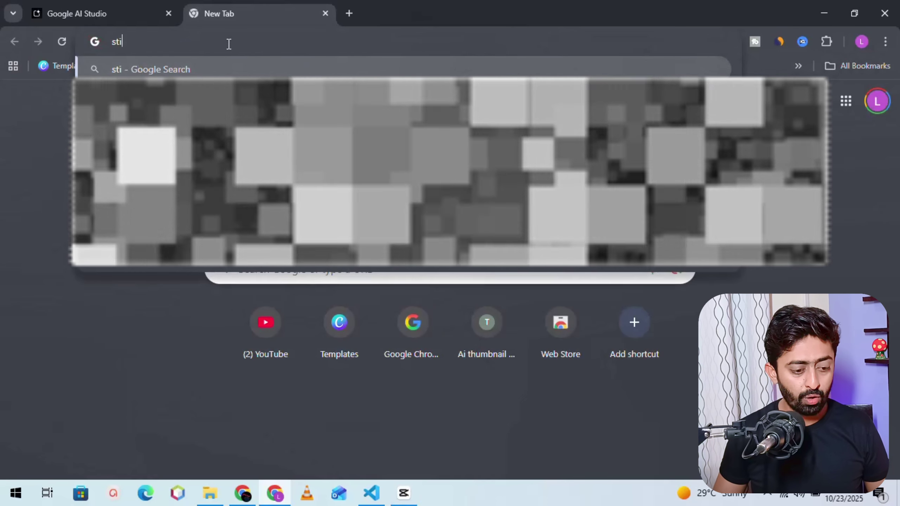
{"action": "key", "text": "Return"}
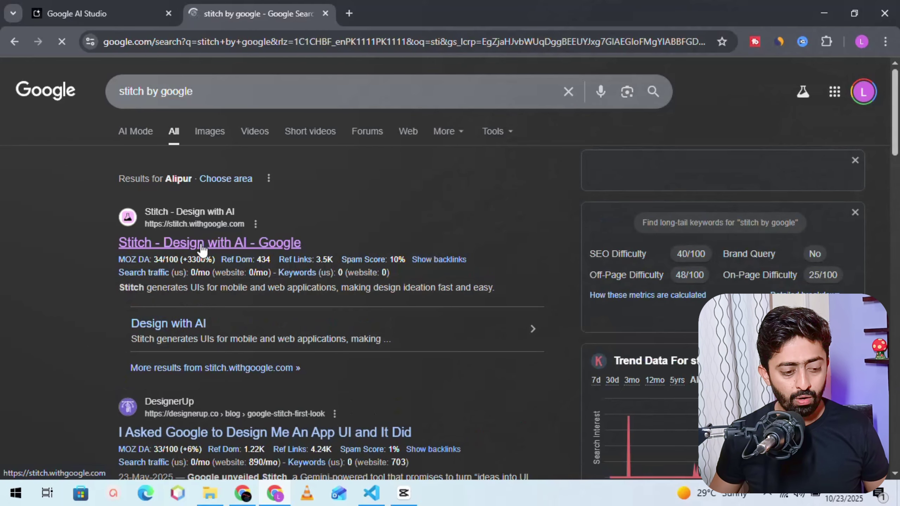
{"action": "left_click", "coordinate": [202, 244]}
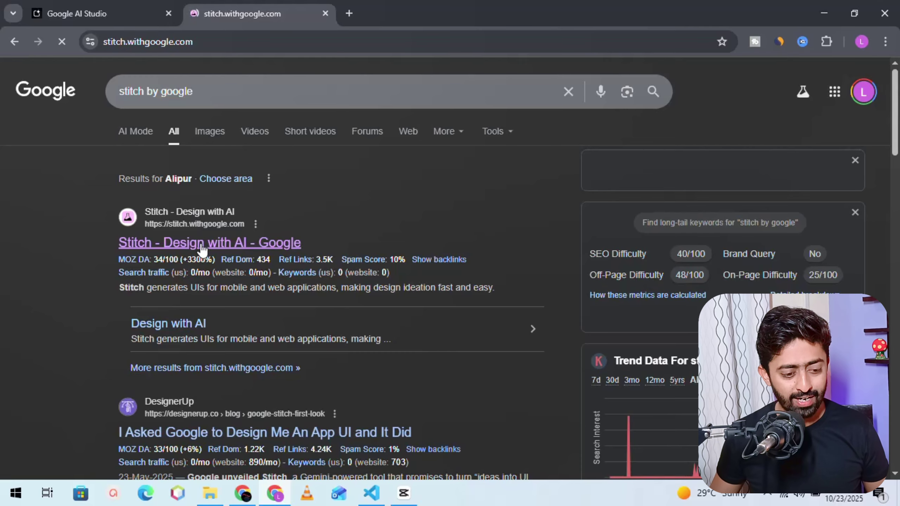
Check the design guide's progress in Google AI Studio, then set up a new Web design in Experimental Mode in Stitch
{"action": "left_click", "coordinate": [85, 7]}
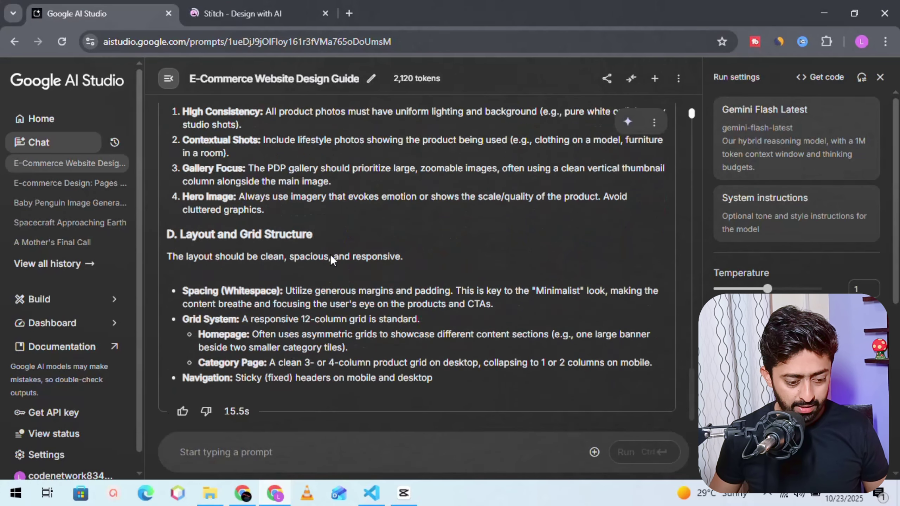
{"action": "left_click", "coordinate": [255, 3]}
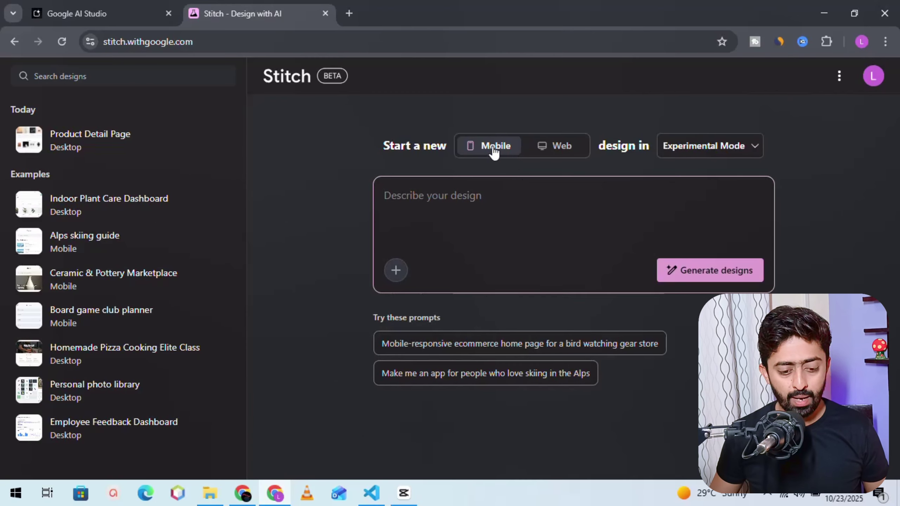
{"action": "left_click", "coordinate": [548, 149]}
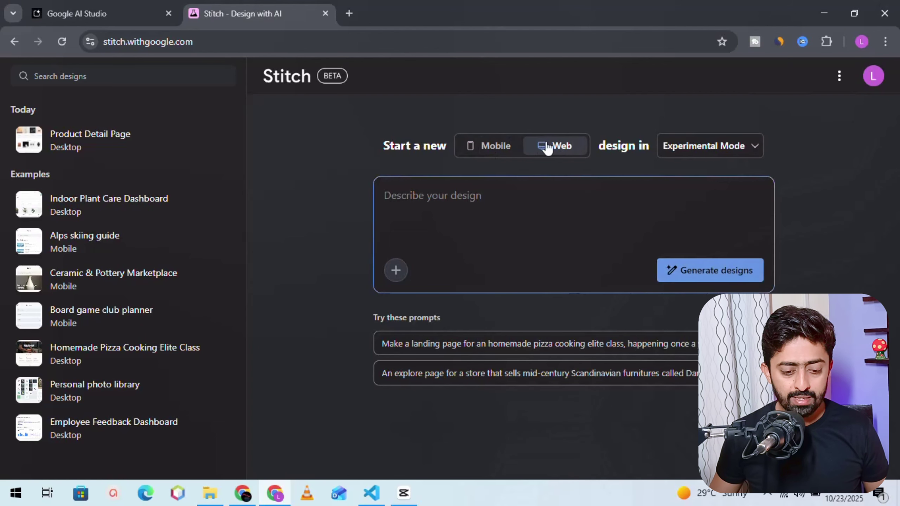
{"action": "left_click", "coordinate": [747, 153]}
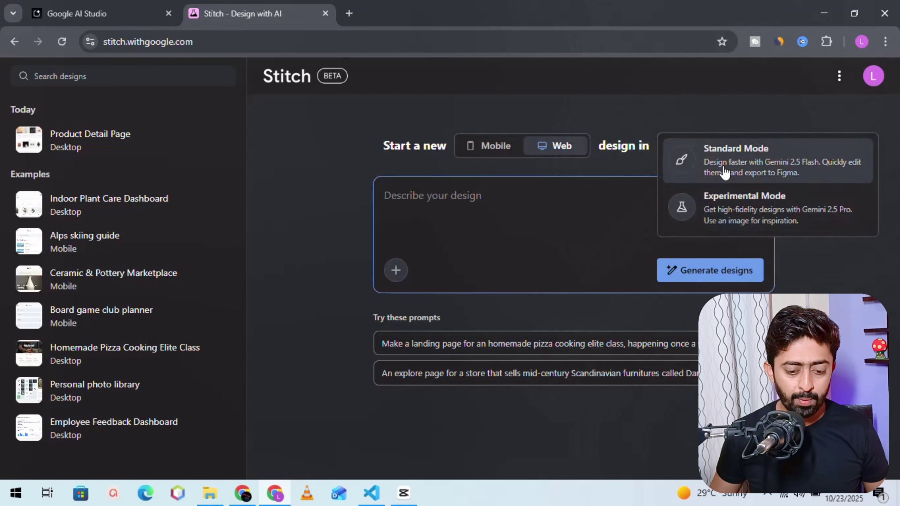
{"action": "left_click", "coordinate": [733, 215]}
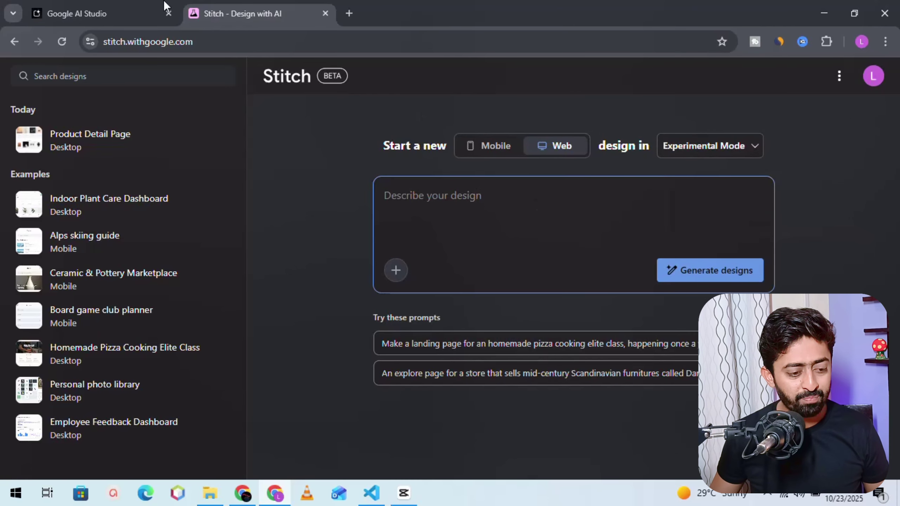
Copy the e-commerce design guide in Google AI Studio, from the Part 1 heading through the closing paragraph
{"action": "left_click", "coordinate": [155, 12]}
{"action": "scroll", "coordinate": [450, 288], "scroll_direction": "up", "scroll_amount": 15}
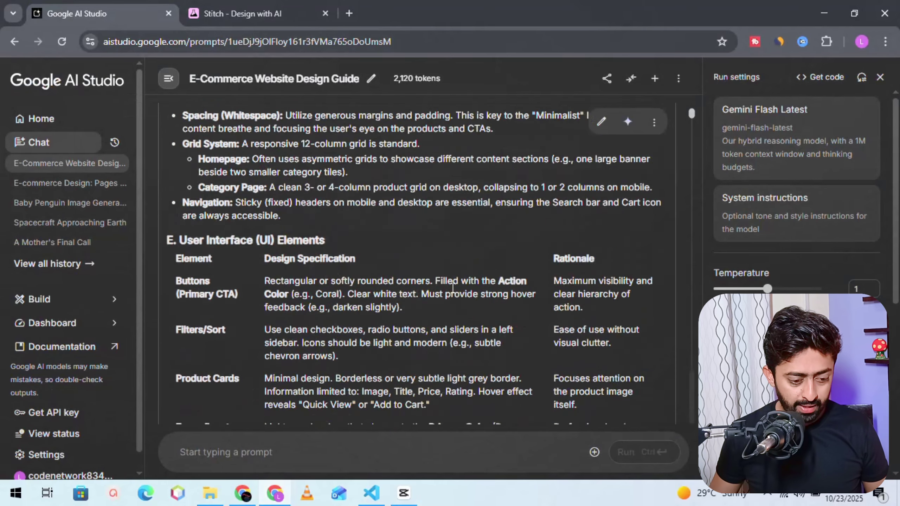
{"action": "scroll", "coordinate": [455, 293], "scroll_direction": "up", "scroll_amount": 10}
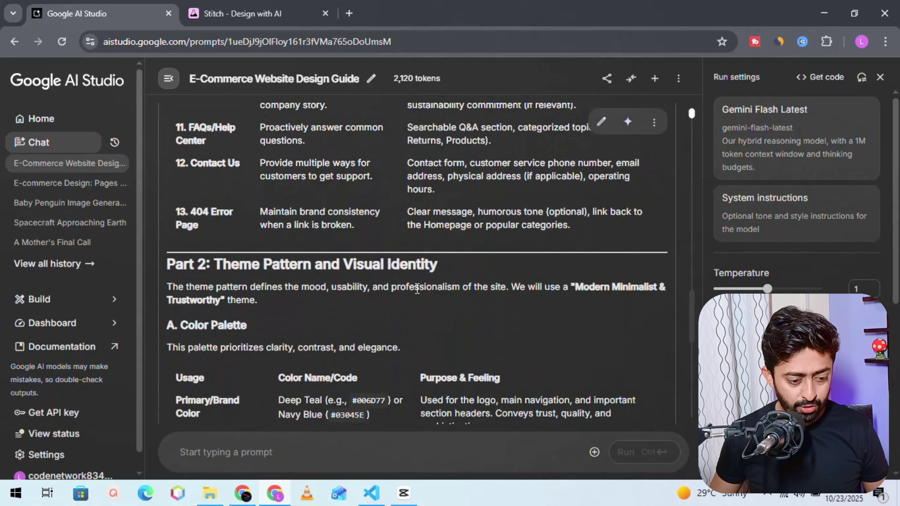
{"action": "scroll", "coordinate": [386, 294], "scroll_direction": "up", "scroll_amount": 10}
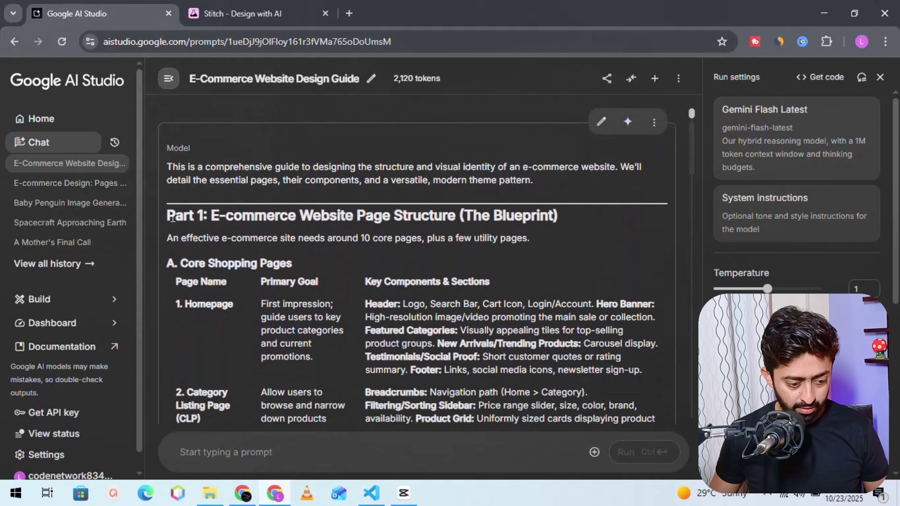
{"action": "left_click_drag", "start_coordinate": [168, 209], "coordinate": [606, 412]}
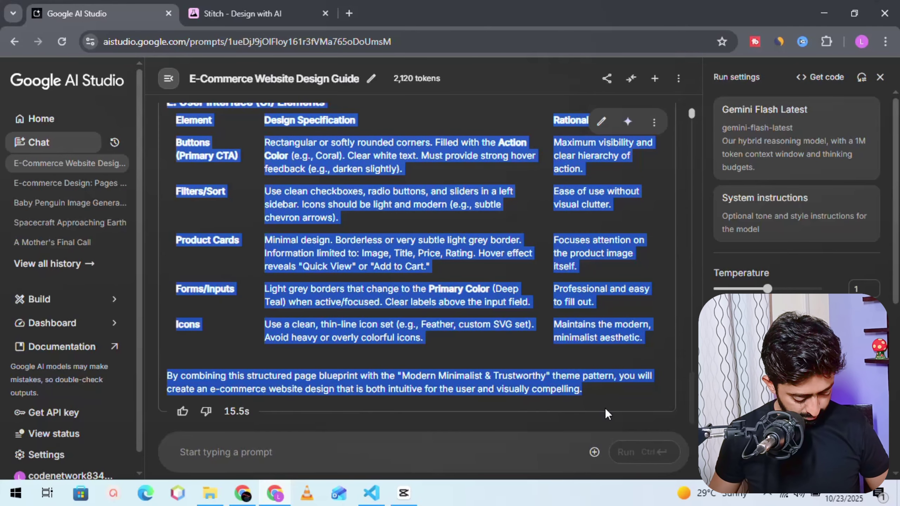
Paste the copied guide as the design description in Stitch, generate the designs and choose to generate all 13 pages
{"action": "left_click", "coordinate": [248, 13]}
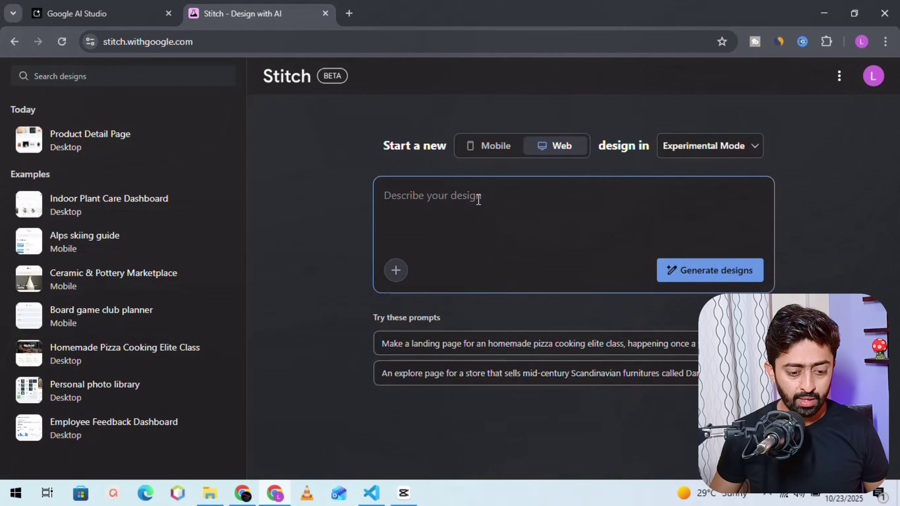
{"action": "key", "text": "ctrl+v"}
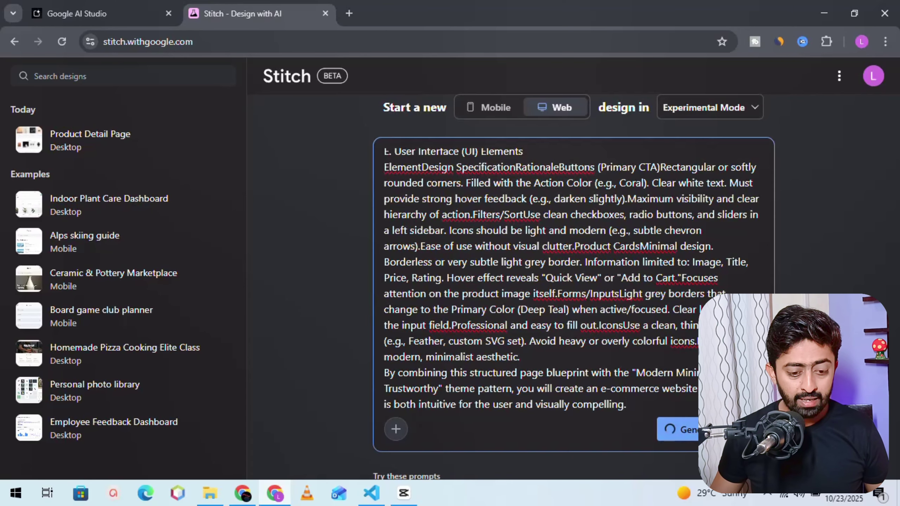
{"action": "left_click", "coordinate": [691, 427]}
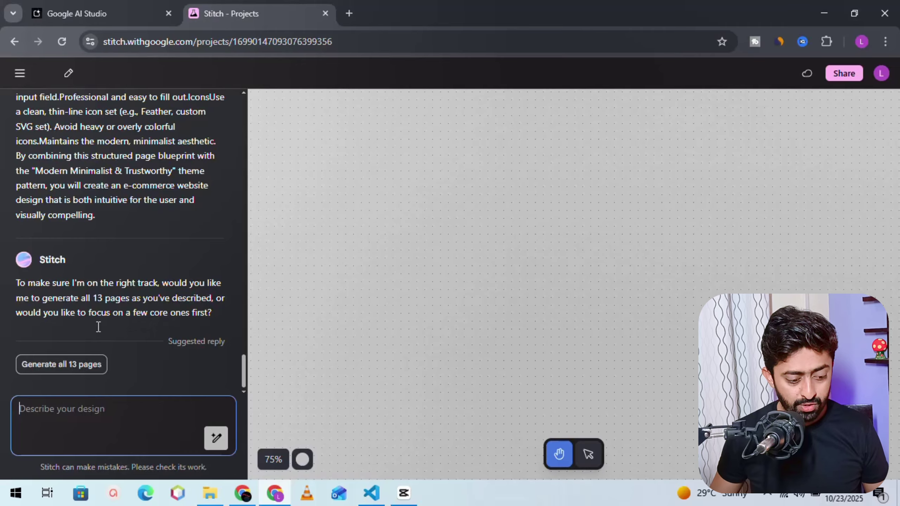
{"action": "left_click", "coordinate": [73, 365]}
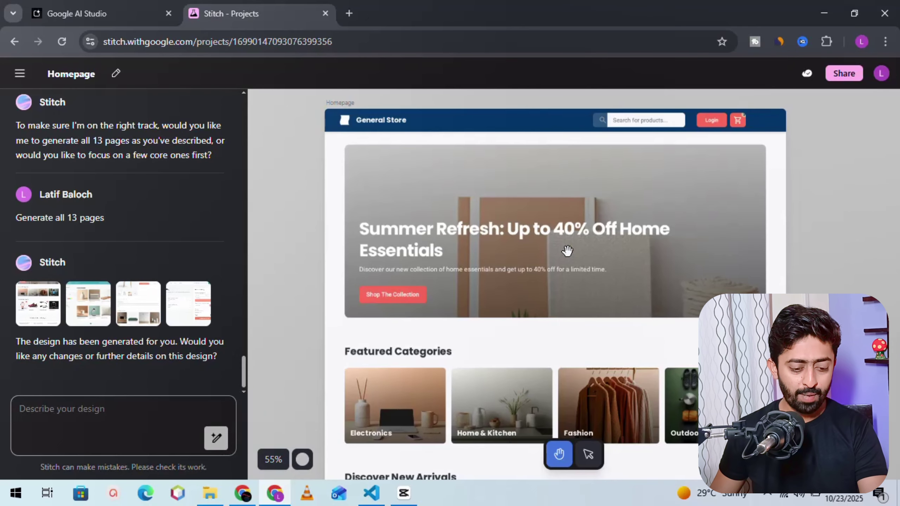
Examine the generated Homepage from hero banner to footer, and the Category Listing Page with its filters and product grid
{"action": "scroll", "coordinate": [567, 250], "scroll_direction": "down", "scroll_amount": 9}
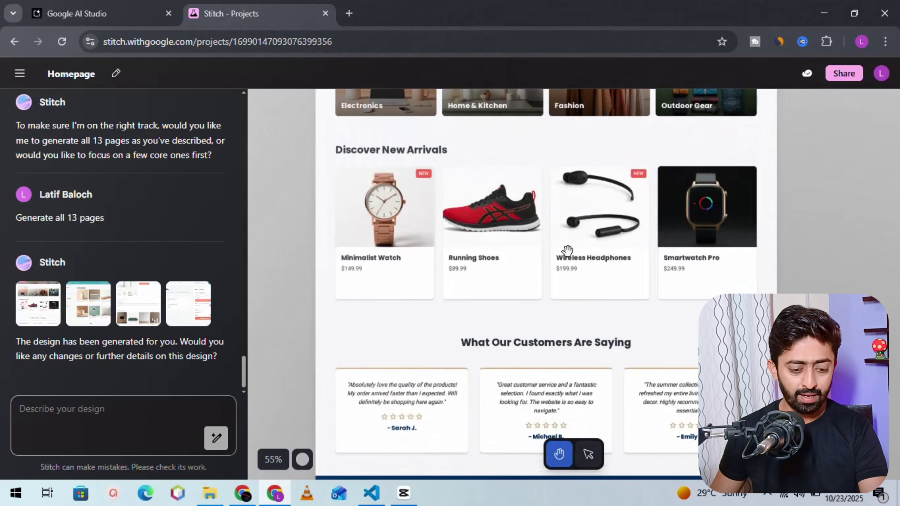
{"action": "scroll", "coordinate": [567, 251], "scroll_direction": "down", "scroll_amount": 1}
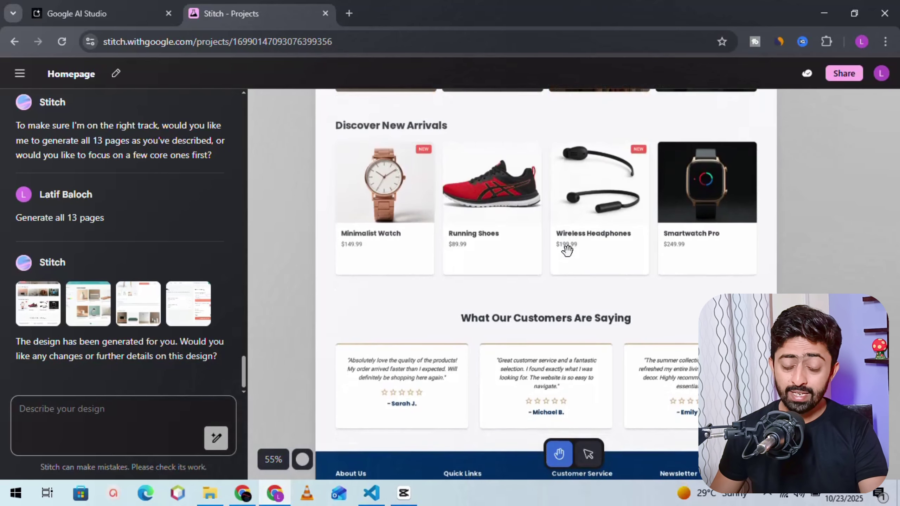
{"action": "scroll", "coordinate": [567, 251], "scroll_direction": "down", "scroll_amount": 8}
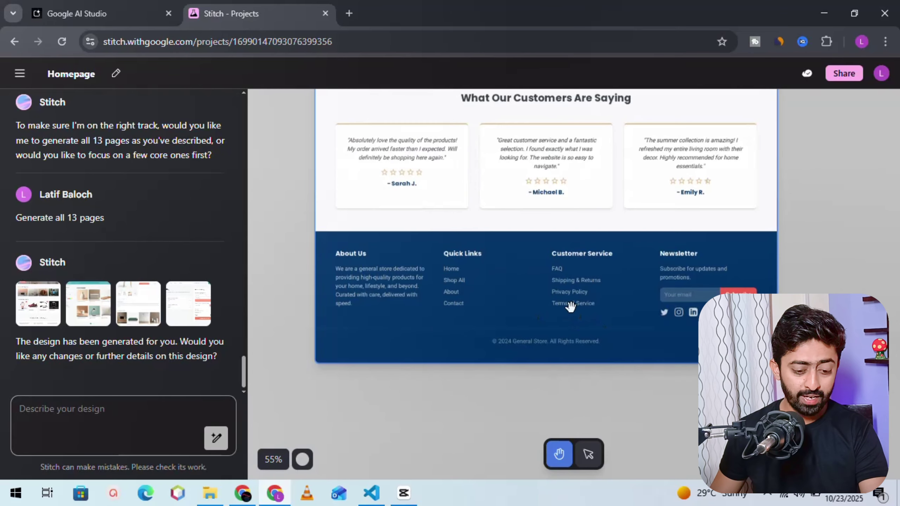
{"action": "scroll", "coordinate": [564, 307], "scroll_direction": "up", "scroll_amount": 20}
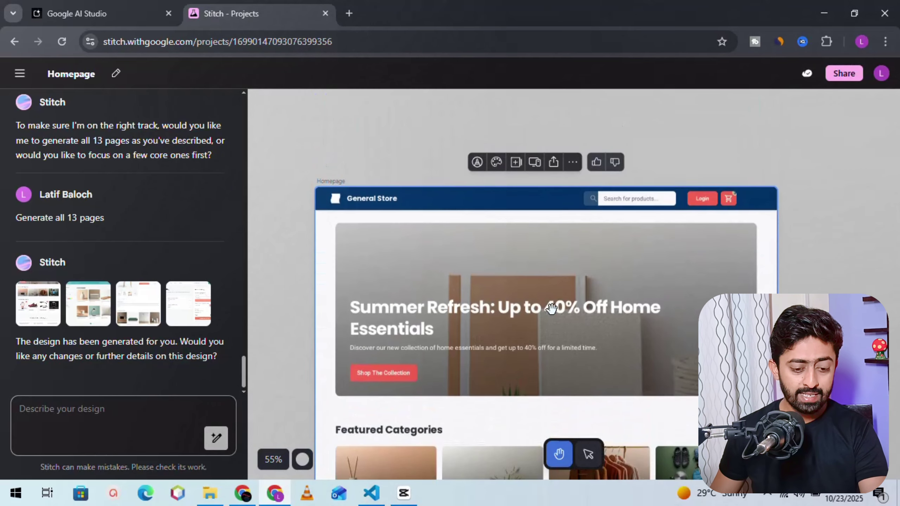
{"action": "scroll", "coordinate": [551, 309], "scroll_direction": "right", "scroll_amount": 15}
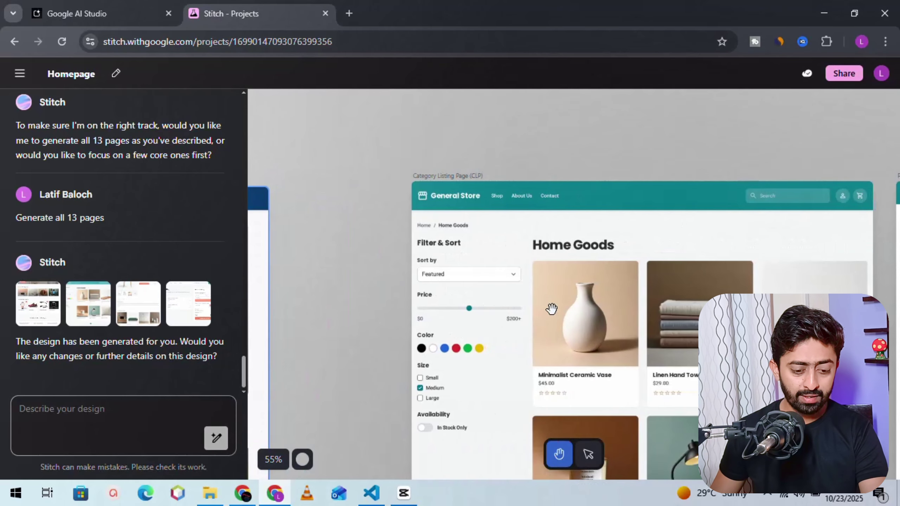
{"action": "scroll", "coordinate": [551, 308], "scroll_direction": "down", "scroll_amount": 4}
{"action": "scroll", "coordinate": [551, 308], "scroll_direction": "down", "scroll_amount": 2}
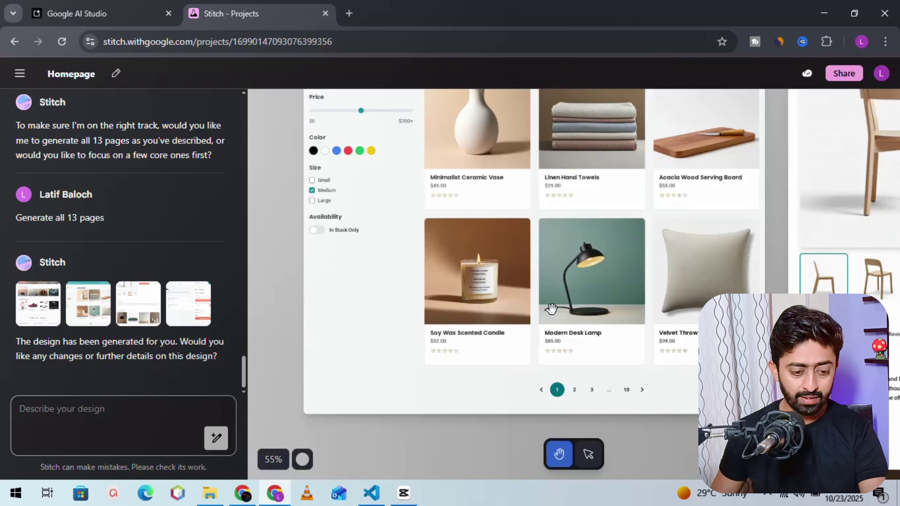
{"action": "scroll", "coordinate": [552, 308], "scroll_direction": "up", "scroll_amount": 2}
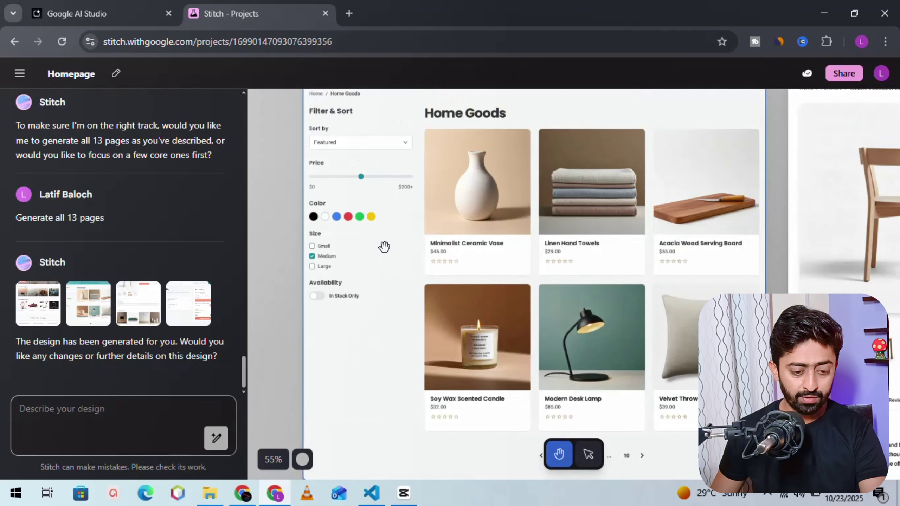
{"action": "scroll", "coordinate": [385, 247], "scroll_direction": "up", "scroll_amount": 2}
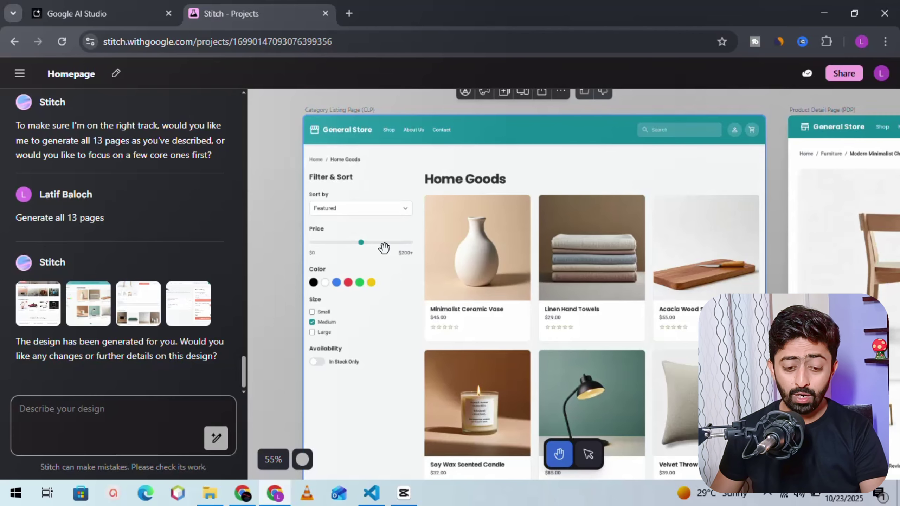
Examine the Product Detail Page's product information and description, and the Shopping Cart Page's bag items and order summary
{"action": "scroll", "coordinate": [384, 248], "scroll_direction": "right", "scroll_amount": 10}
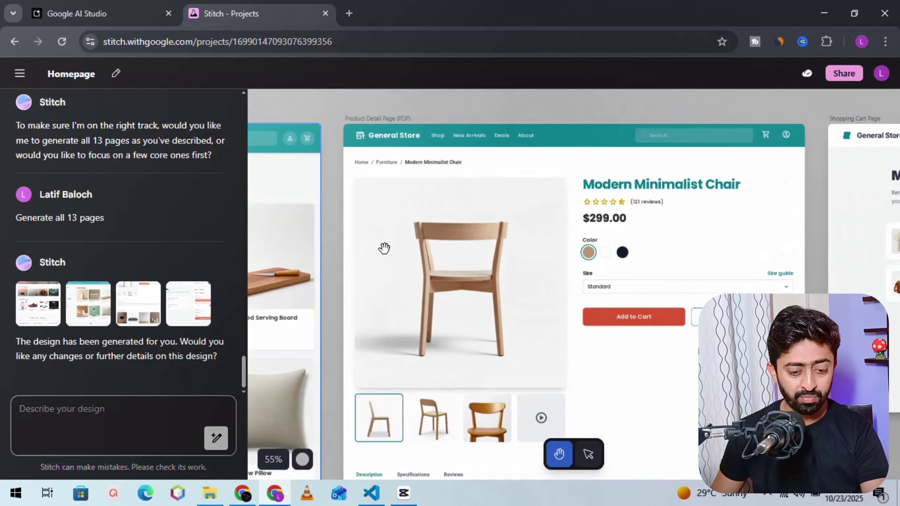
{"action": "scroll", "coordinate": [384, 247], "scroll_direction": "right", "scroll_amount": 2}
{"action": "scroll", "coordinate": [384, 247], "scroll_direction": "down", "scroll_amount": 5}
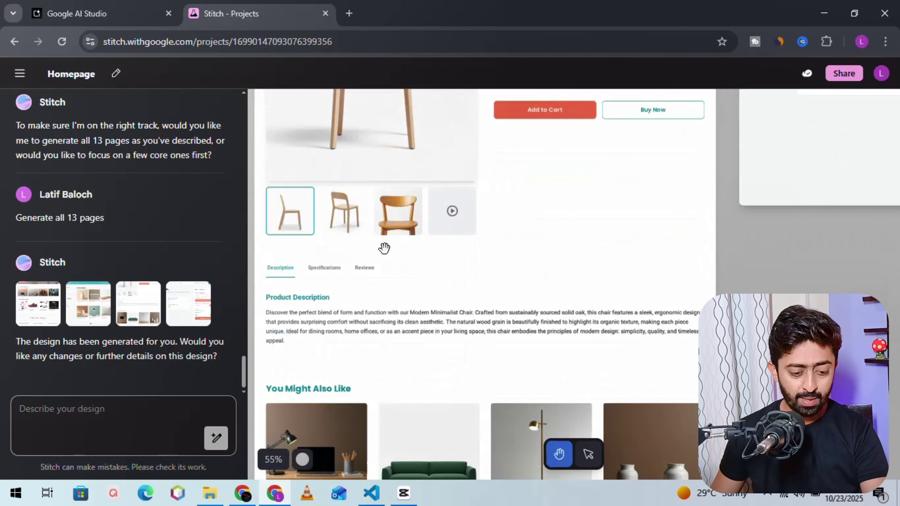
{"action": "scroll", "coordinate": [384, 248], "scroll_direction": "down", "scroll_amount": 3}
{"action": "scroll", "coordinate": [383, 248], "scroll_direction": "up", "scroll_amount": 4}
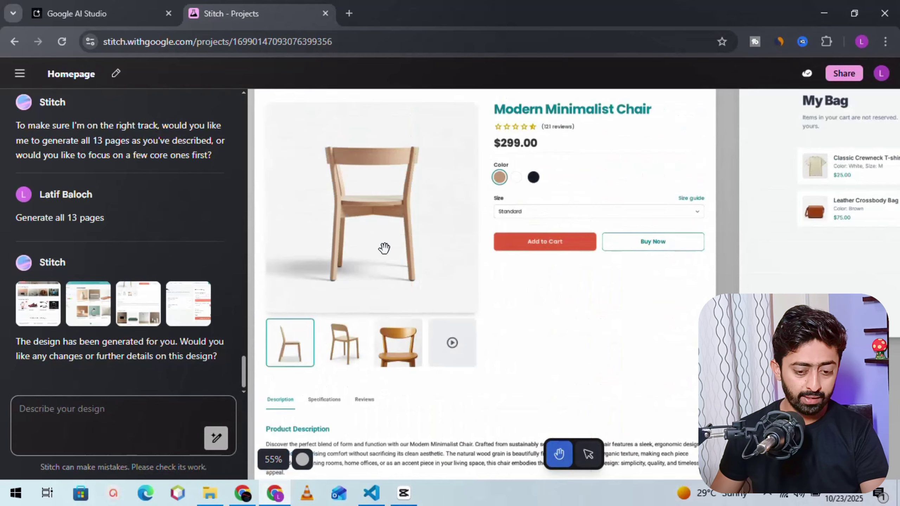
{"action": "scroll", "coordinate": [383, 247], "scroll_direction": "right", "scroll_amount": 10}
{"action": "scroll", "coordinate": [471, 252], "scroll_direction": "up", "scroll_amount": 2}
{"action": "scroll", "coordinate": [470, 253], "scroll_direction": "down", "scroll_amount": 2}
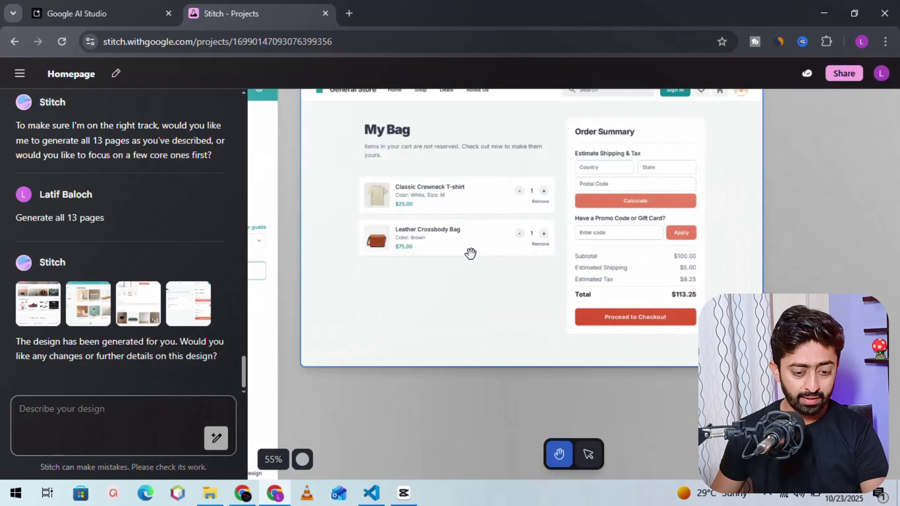
Return to the generated Homepage design, view its code and copy all of it
{"action": "scroll", "coordinate": [470, 253], "scroll_direction": "left", "scroll_amount": 15}
{"action": "scroll", "coordinate": [470, 252], "scroll_direction": "left", "scroll_amount": 12}
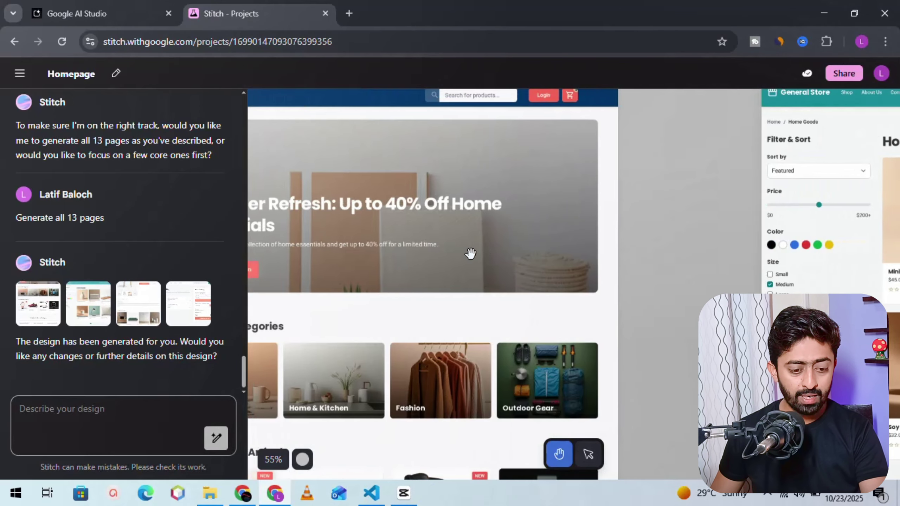
{"action": "scroll", "coordinate": [470, 253], "scroll_direction": "up", "scroll_amount": 2}
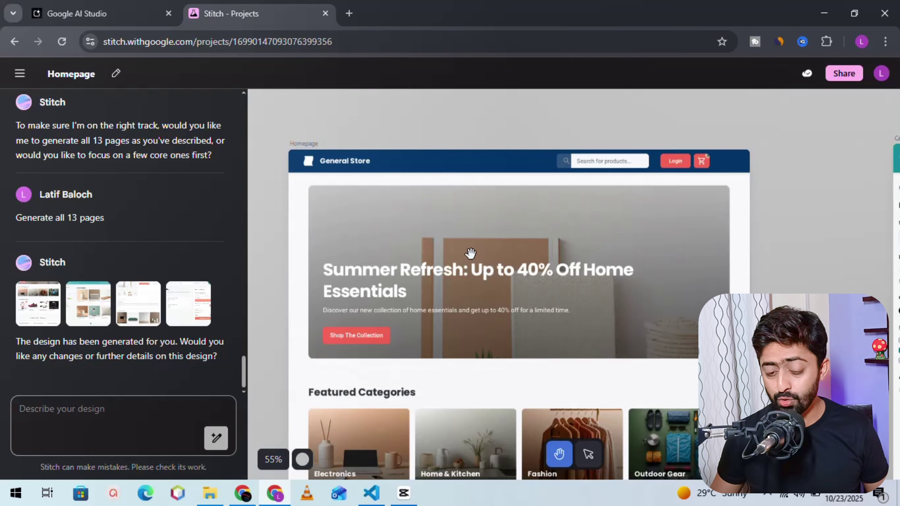
{"action": "scroll", "coordinate": [471, 253], "scroll_direction": "up", "scroll_amount": 2}
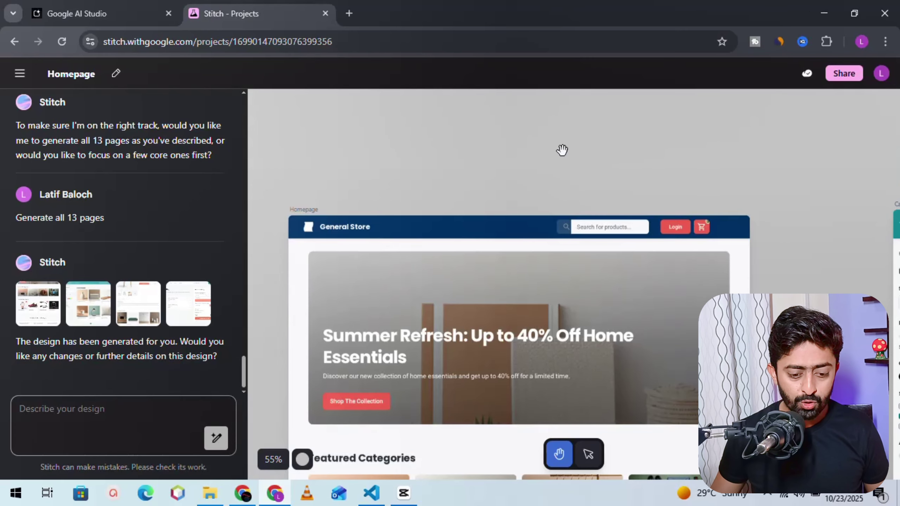
{"action": "left_click", "coordinate": [546, 193]}
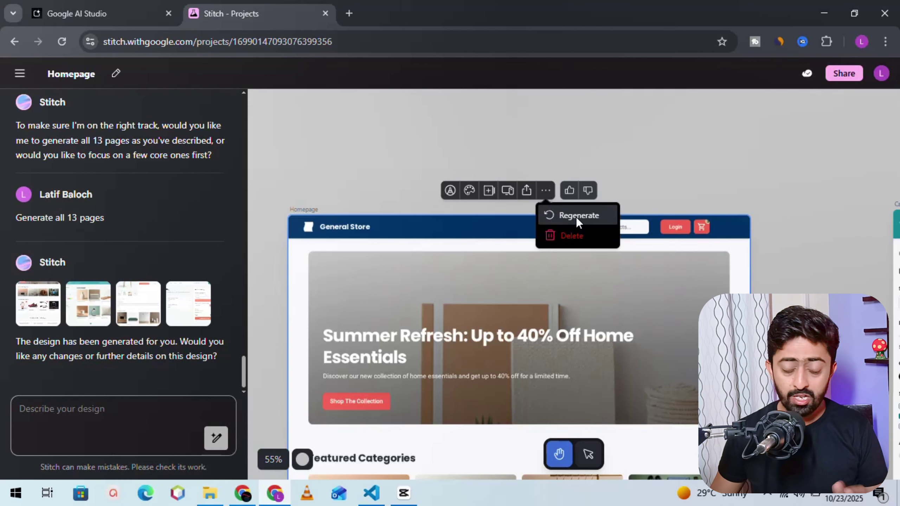
{"action": "left_click", "coordinate": [527, 191]}
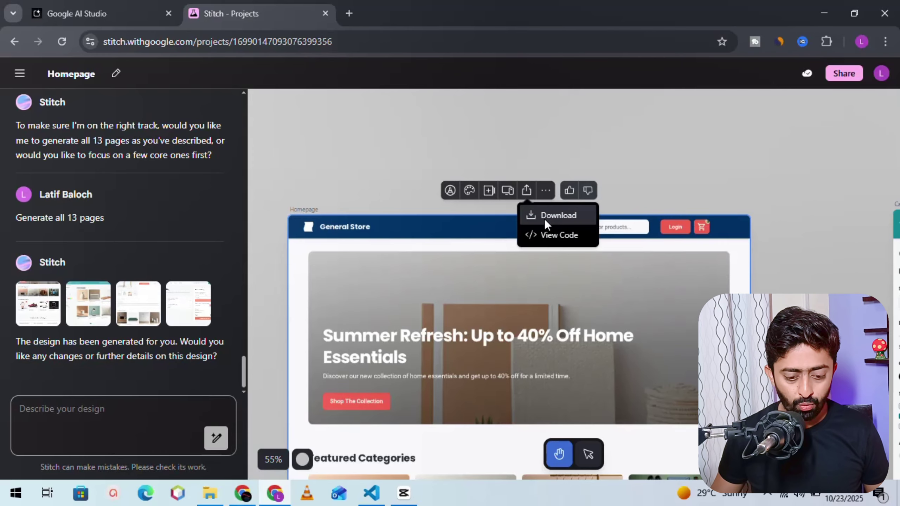
{"action": "left_click", "coordinate": [553, 247]}
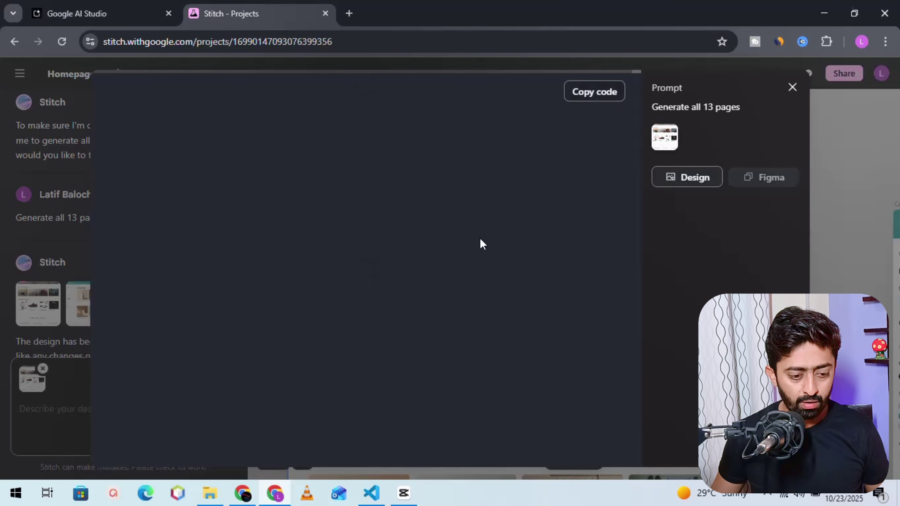
{"action": "scroll", "coordinate": [269, 224], "scroll_direction": "down", "scroll_amount": 5}
{"action": "scroll", "coordinate": [268, 224], "scroll_direction": "down", "scroll_amount": 3}
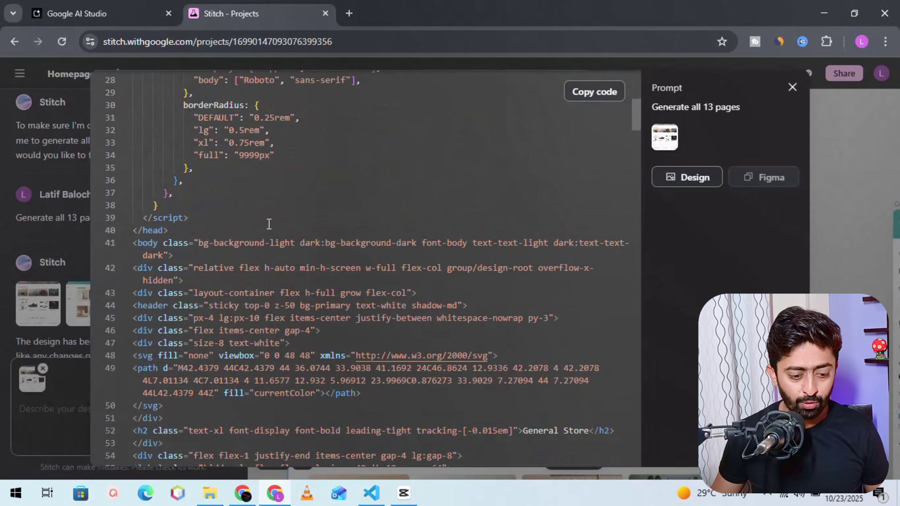
{"action": "left_click", "coordinate": [603, 95]}
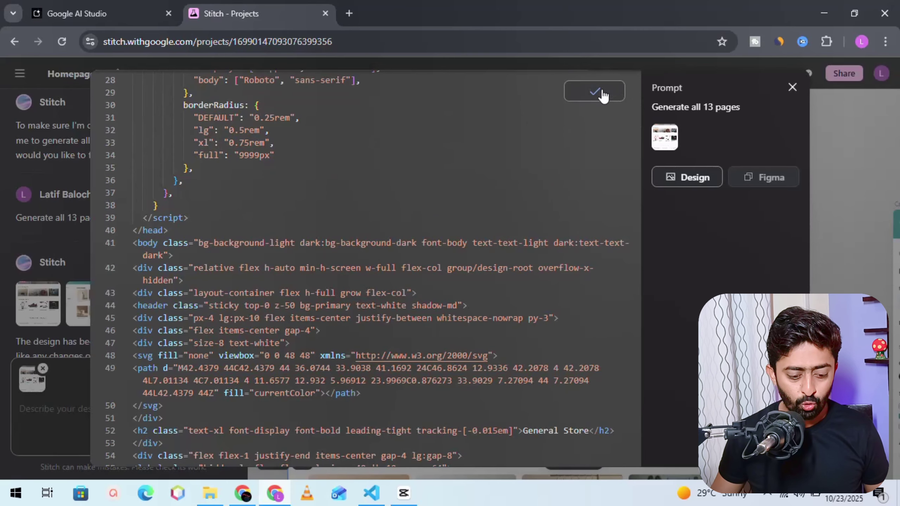
Switch to VS Code, paste the copied Homepage code into the empty index.html and save the file
{"action": "left_click", "coordinate": [371, 493]}
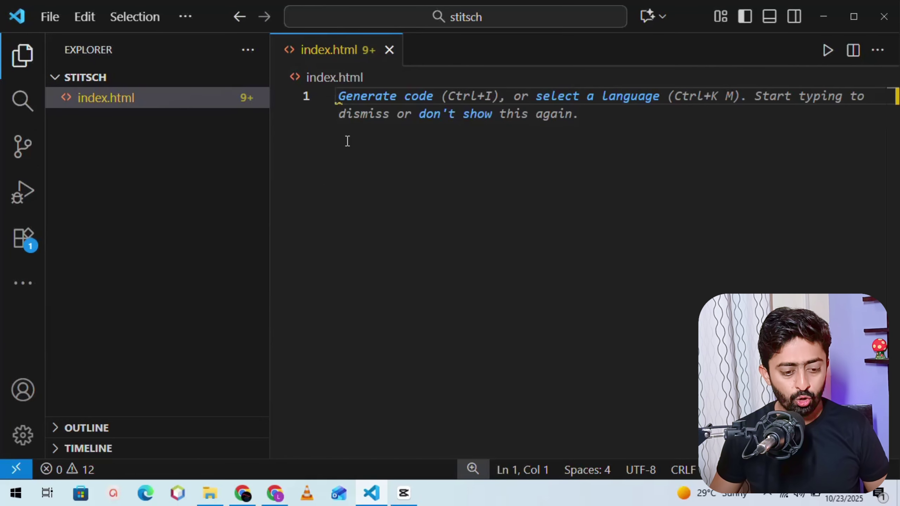
{"action": "key", "text": "ctrl+v"}
{"action": "scroll", "coordinate": [503, 175], "scroll_direction": "up", "scroll_amount": 5}
{"action": "scroll", "coordinate": [503, 174], "scroll_direction": "up", "scroll_amount": 20}
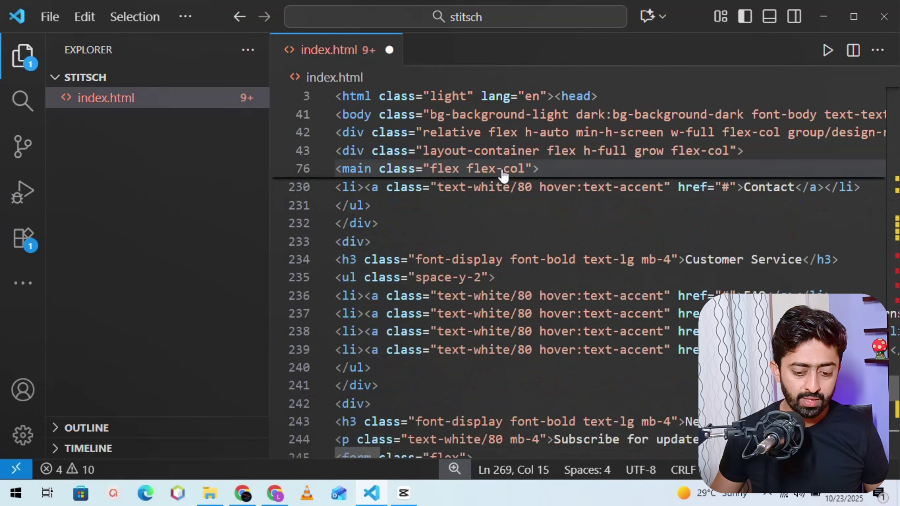
{"action": "scroll", "coordinate": [503, 174], "scroll_direction": "up", "scroll_amount": 15}
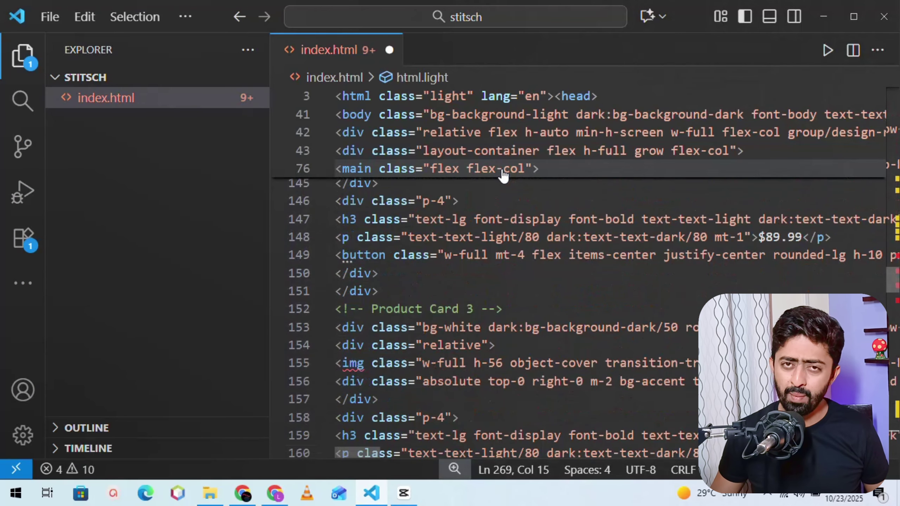
{"action": "scroll", "coordinate": [503, 174], "scroll_direction": "up", "scroll_amount": 6}
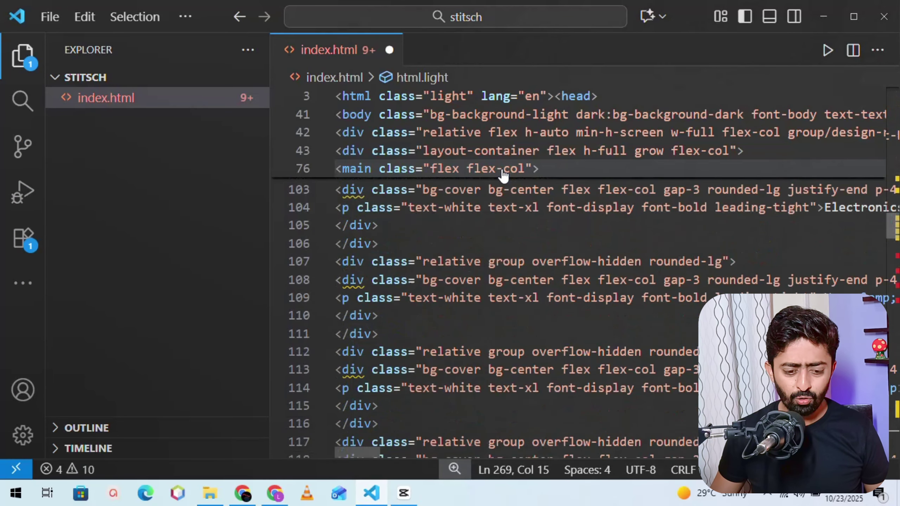
{"action": "scroll", "coordinate": [503, 175], "scroll_direction": "up", "scroll_amount": 7}
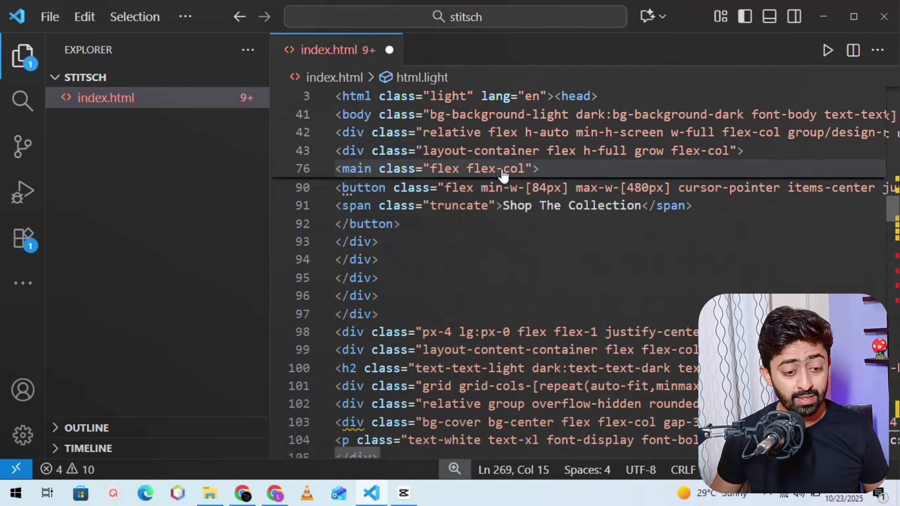
{"action": "key", "text": "ctrl+s"}
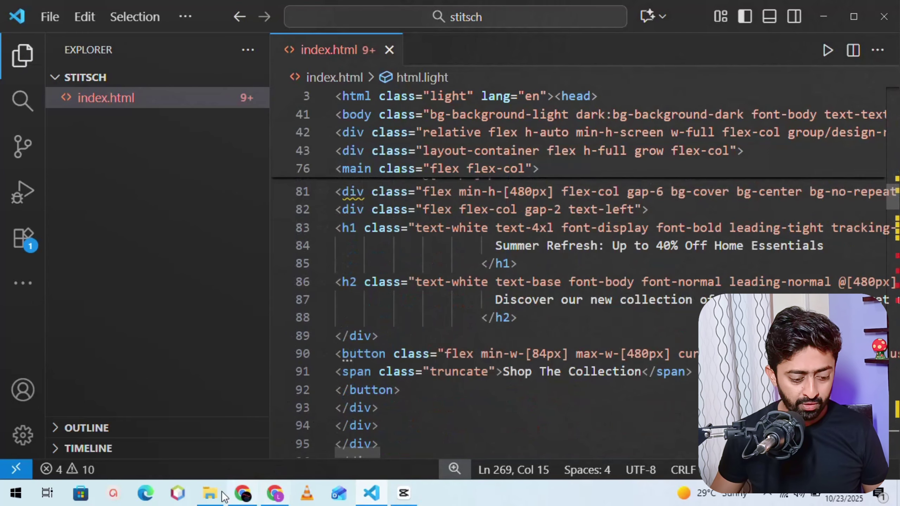
Open index.html from the stitsch folder in Documents in the browser and examine the rendered page from hero banner to footer
{"action": "left_click", "coordinate": [210, 493]}
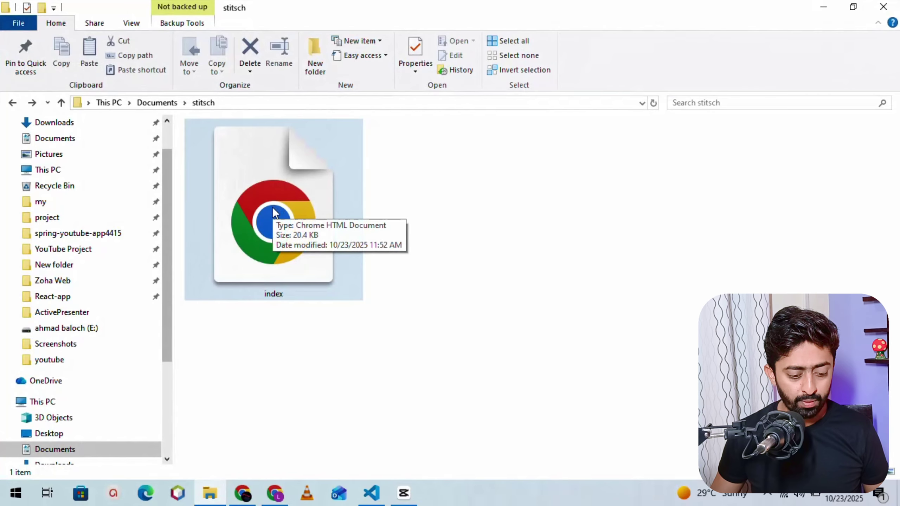
{"action": "double_click", "coordinate": [273, 209]}
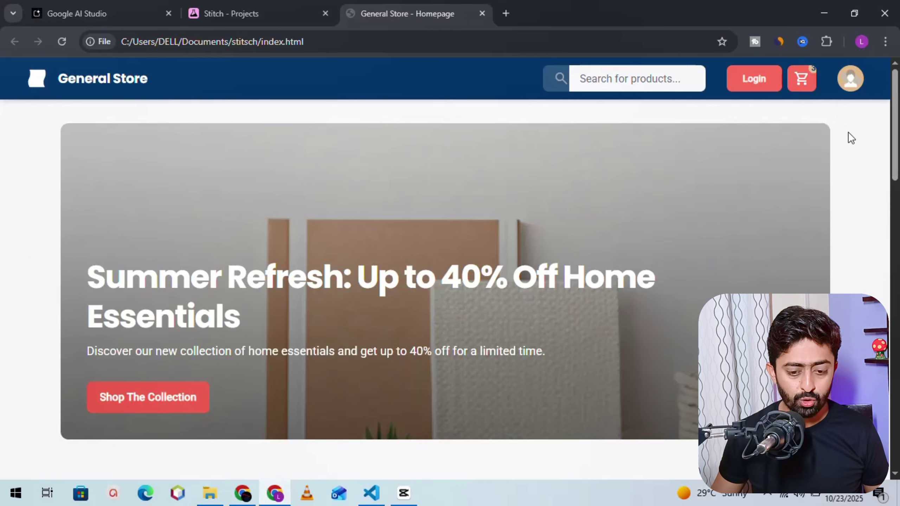
{"action": "scroll", "coordinate": [851, 134], "scroll_direction": "down", "scroll_amount": 5}
{"action": "scroll", "coordinate": [853, 137], "scroll_direction": "down", "scroll_amount": 4}
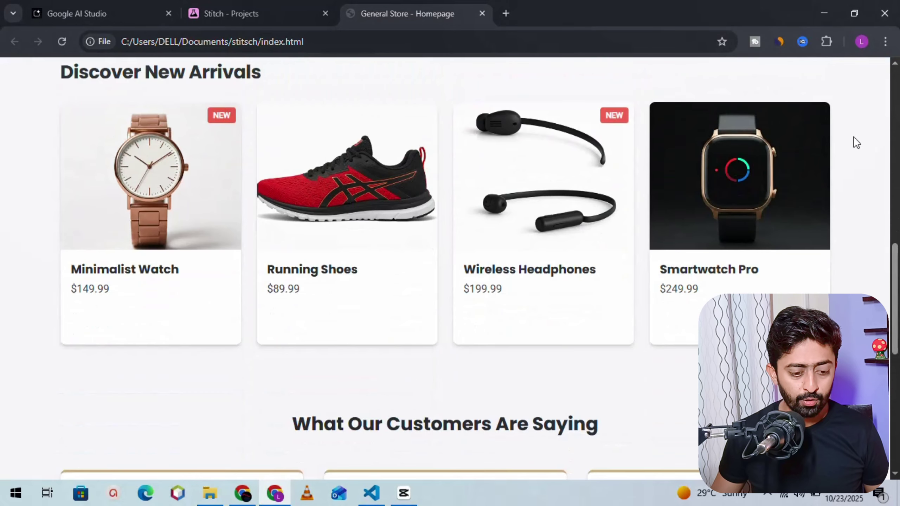
{"action": "scroll", "coordinate": [854, 138], "scroll_direction": "down", "scroll_amount": 9}
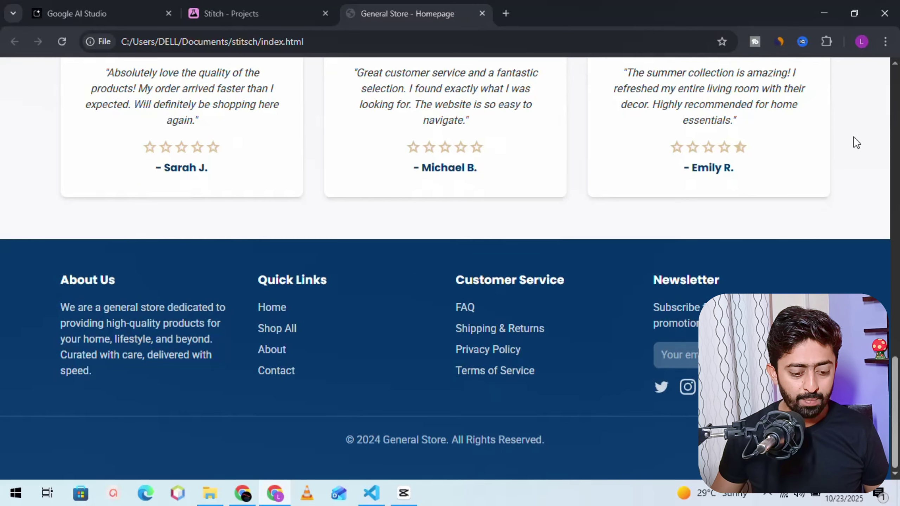
{"action": "scroll", "coordinate": [854, 137], "scroll_direction": "up", "scroll_amount": 8}
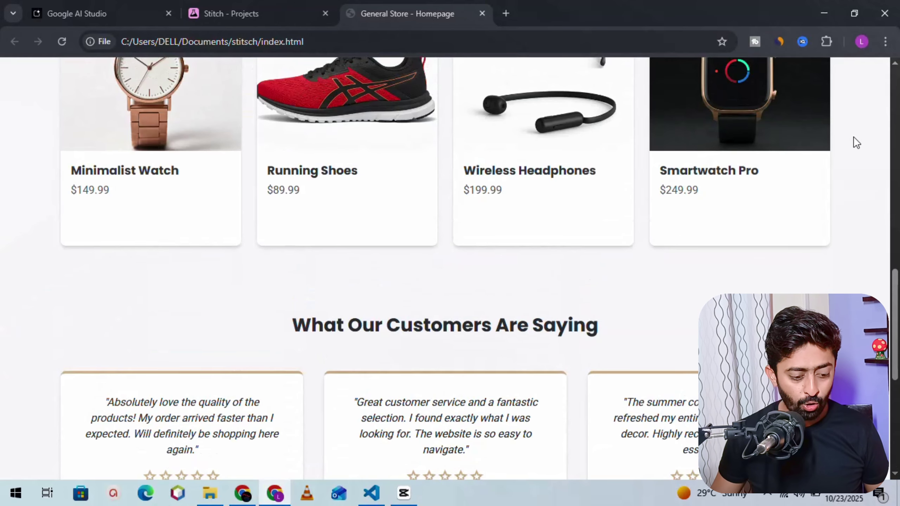
{"action": "scroll", "coordinate": [854, 137], "scroll_direction": "down", "scroll_amount": 6}
{"action": "scroll", "coordinate": [854, 137], "scroll_direction": "up", "scroll_amount": 12}
{"action": "scroll", "coordinate": [854, 138], "scroll_direction": "up", "scroll_amount": 6}
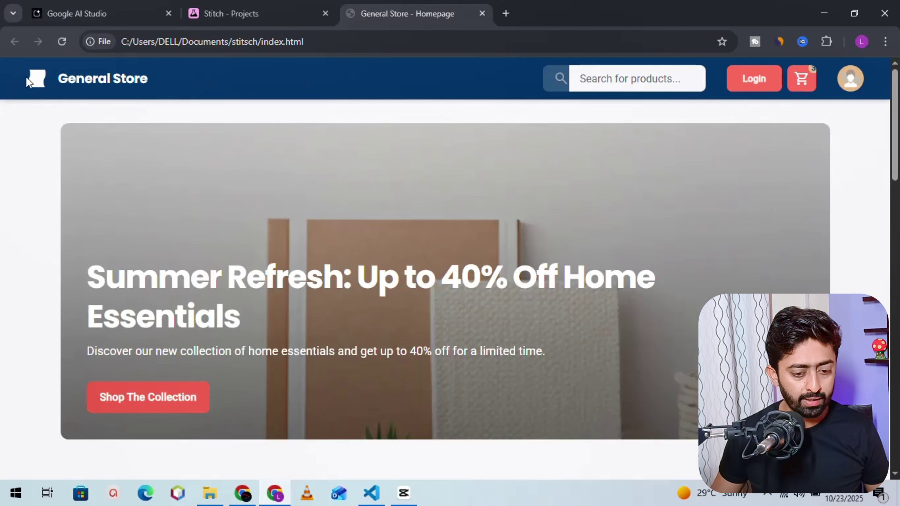
Review the rendered homepage's hero banner, featured categories, new arrivals and customer testimonials again
{"action": "scroll", "coordinate": [192, 143], "scroll_direction": "down", "scroll_amount": 20}
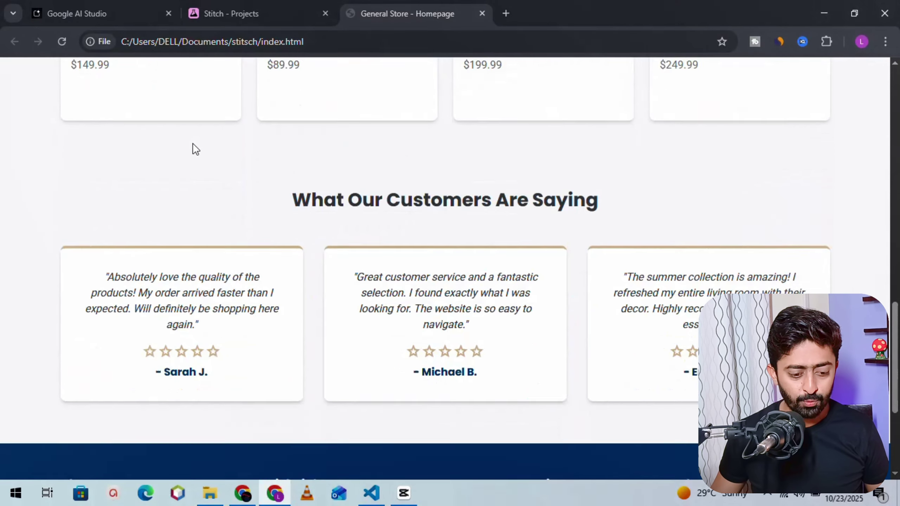
{"action": "scroll", "coordinate": [192, 143], "scroll_direction": "up", "scroll_amount": 20}
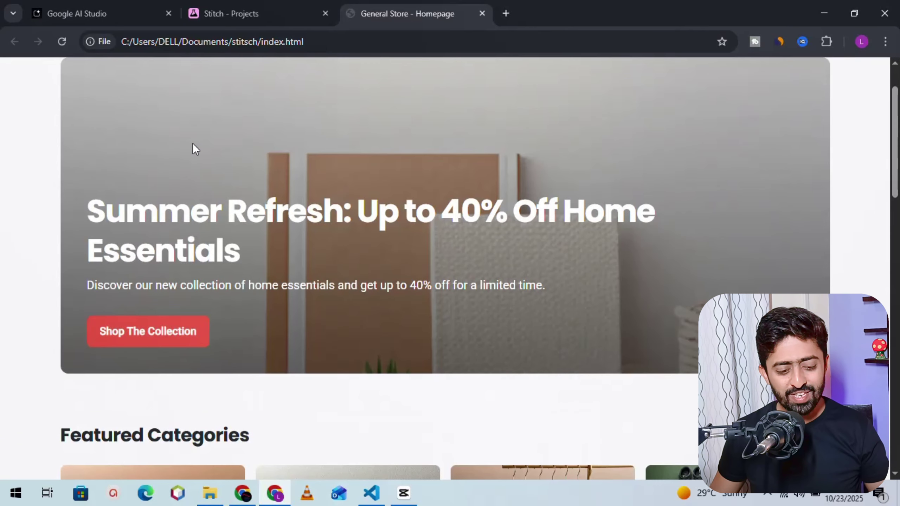
{"action": "scroll", "coordinate": [192, 143], "scroll_direction": "up", "scroll_amount": 2}
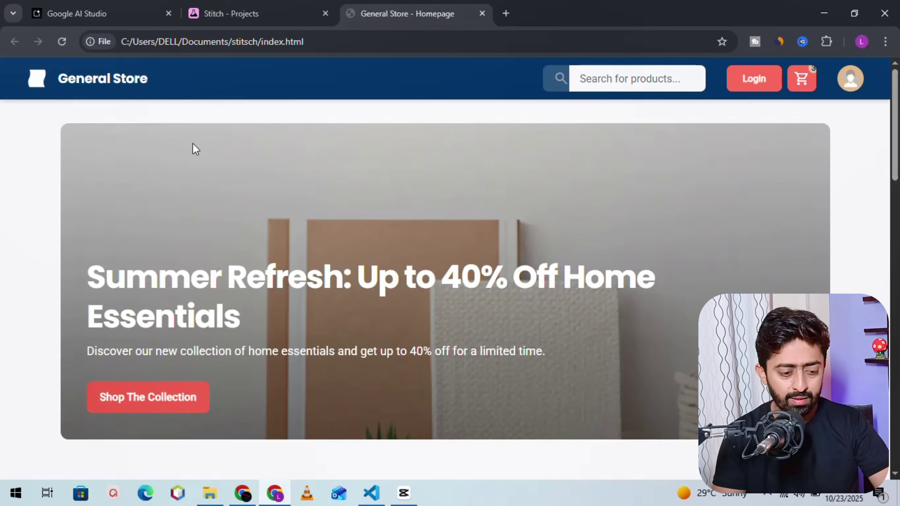
{"action": "scroll", "coordinate": [193, 144], "scroll_direction": "down", "scroll_amount": 2}
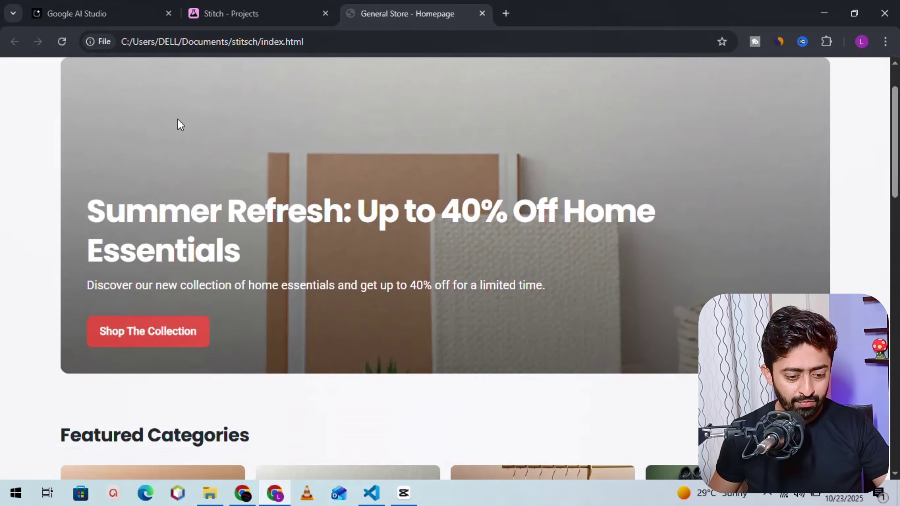
{"action": "scroll", "coordinate": [161, 96], "scroll_direction": "down", "scroll_amount": 9}
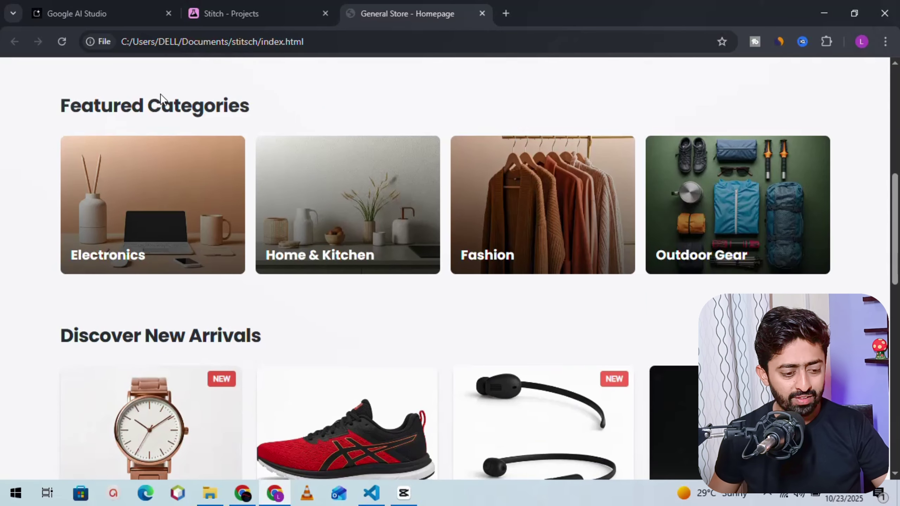
{"action": "scroll", "coordinate": [160, 94], "scroll_direction": "down", "scroll_amount": 4}
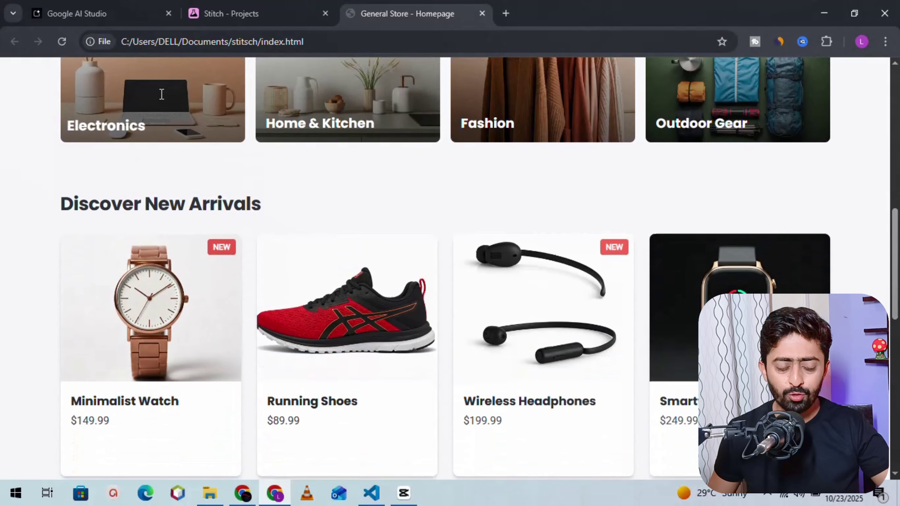
{"action": "scroll", "coordinate": [160, 95], "scroll_direction": "down", "scroll_amount": 6}
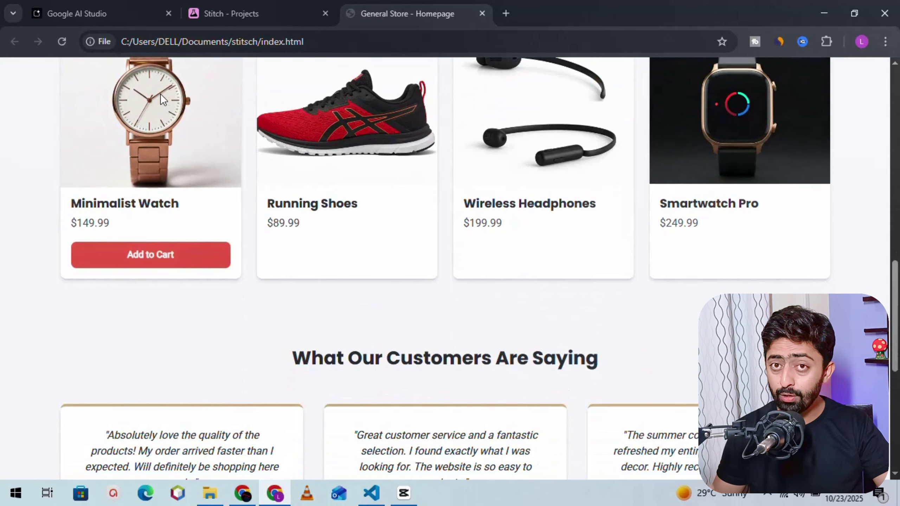